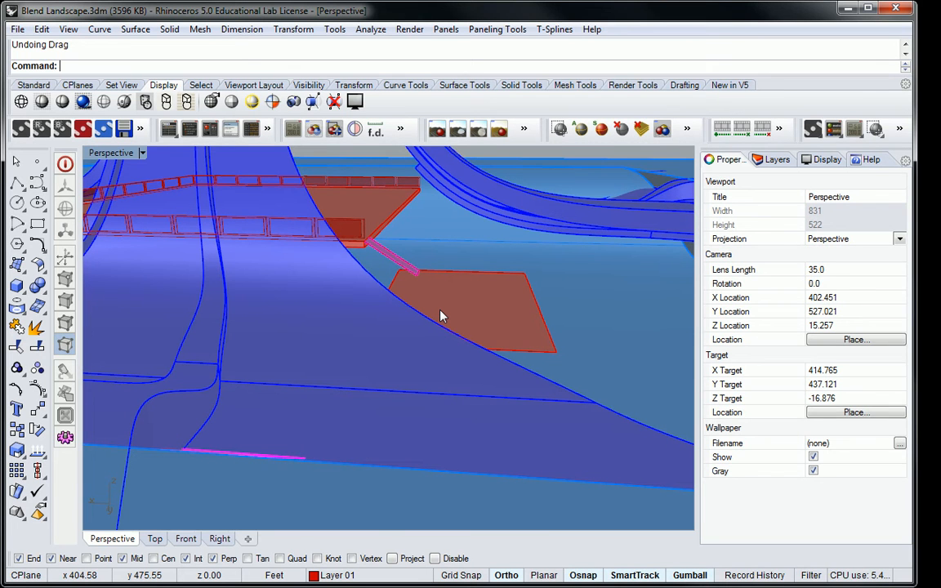
- Examine the ramp that connects the upper platform to the lower landing from several angles
right_drag(618, 286, 523, 307)
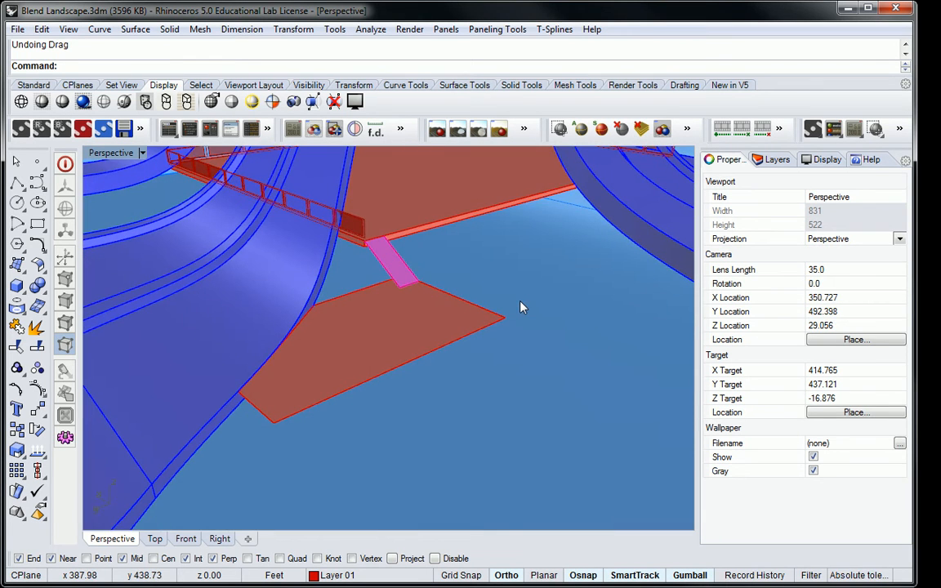
shift+right_drag(352, 369, 388, 367)
ctrl+shift+click(389, 397)
drag(446, 359, 446, 358)
key(Escape)
right_drag(313, 359, 422, 367)
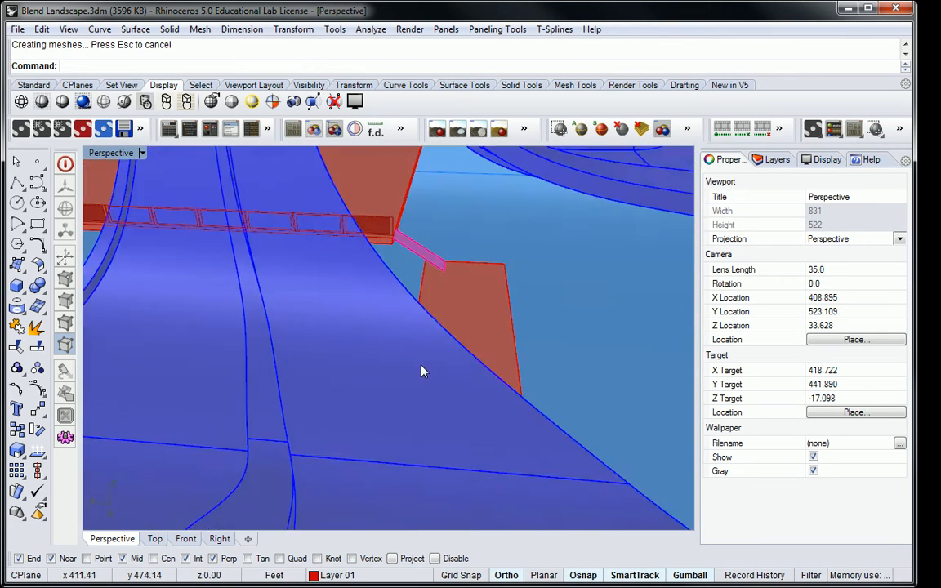
scroll(449, 374, down, 2)
scroll(456, 373, down, 4)
right_drag(515, 365, 412, 380)
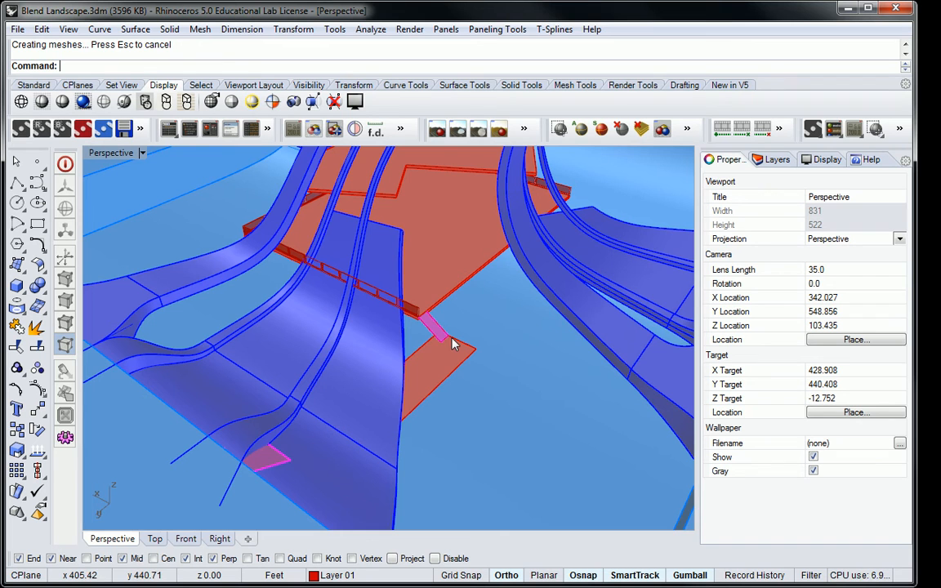
scroll(423, 311, up, 5)
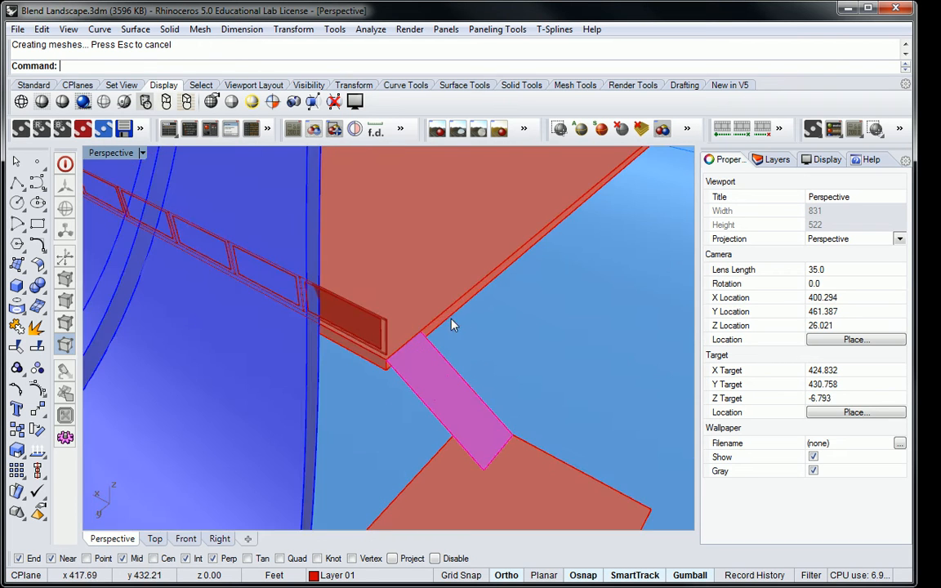
right_drag(328, 291, 458, 282)
scroll(465, 306, down, 6)
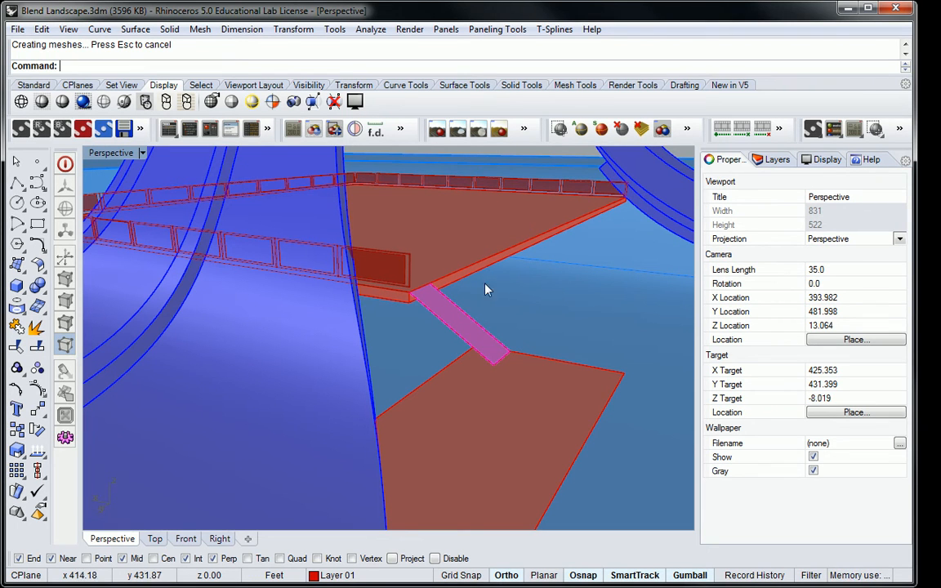
- Try using the platform's full edge curve beside the ramp as the base curve for another railing
scroll(392, 240, up, 4)
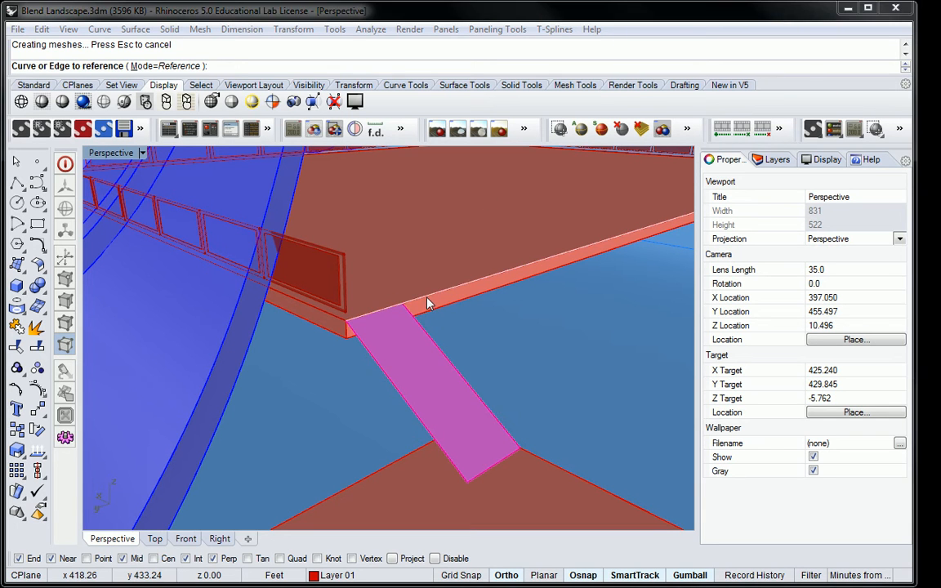
click(427, 303)
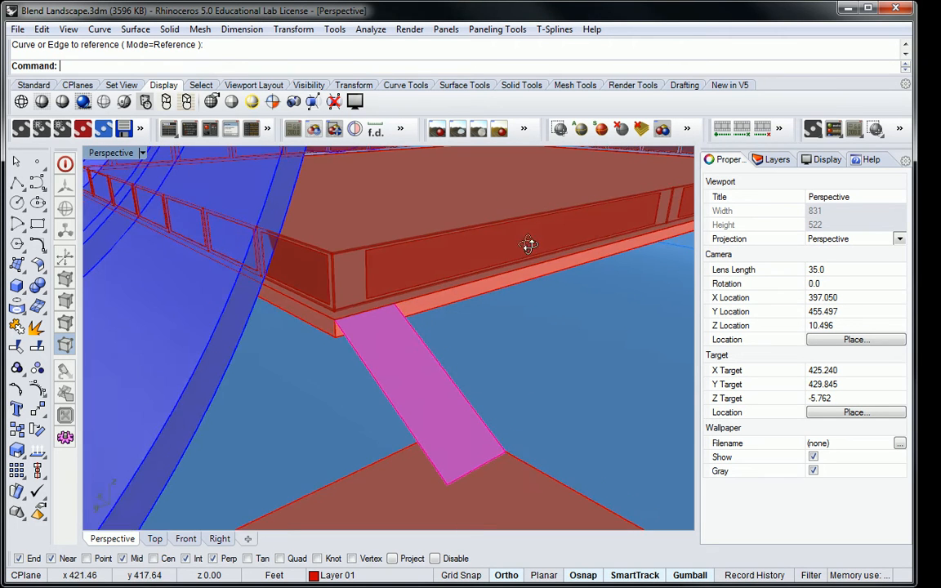
right_drag(529, 244, 510, 252)
scroll(577, 246, down, 6)
scroll(510, 252, up, 4)
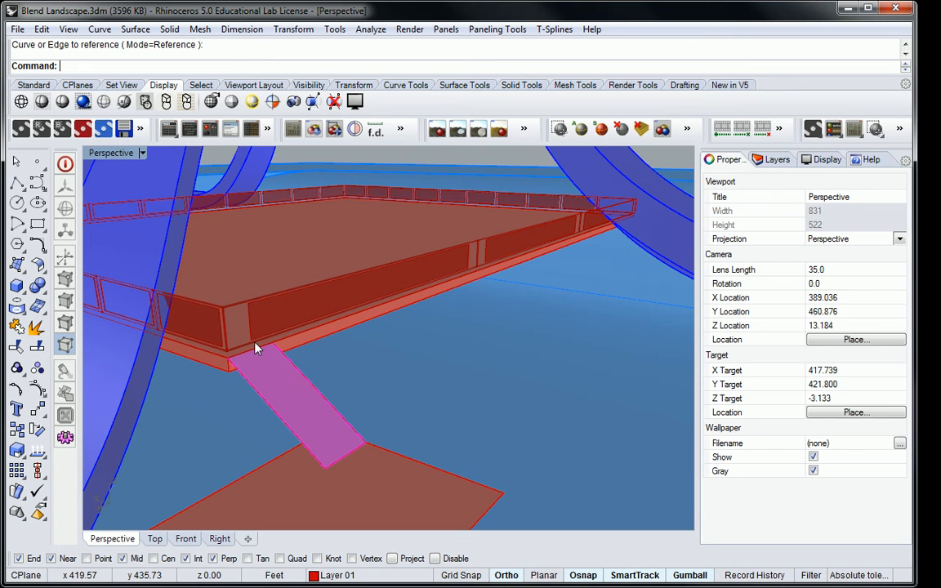
key(ctrl+z)
key(ctrl+y)
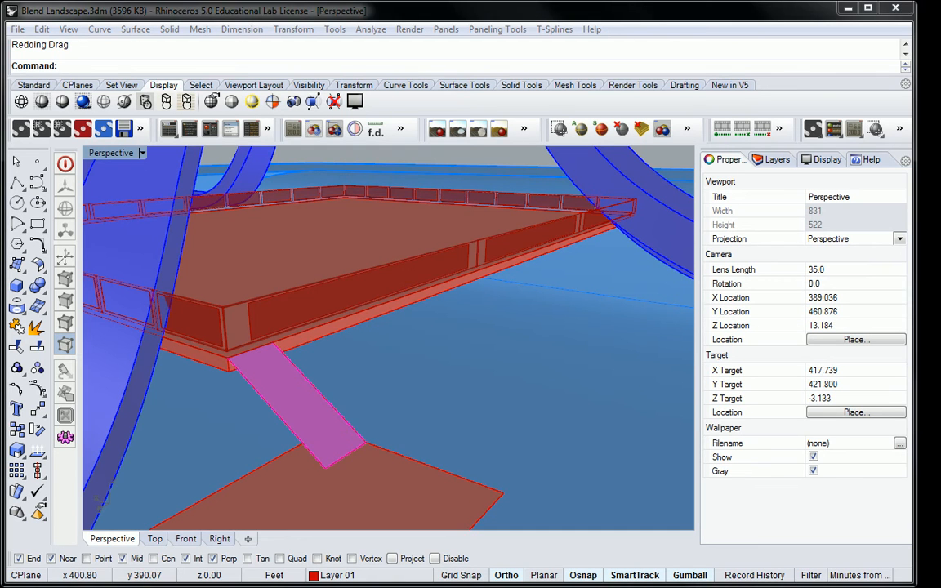
key(ctrl+y)
- Shorten the platform's edge curve by moving its end point from the platform corner to the ramp's other top corner
right_drag(374, 238, 361, 258)
click(317, 314)
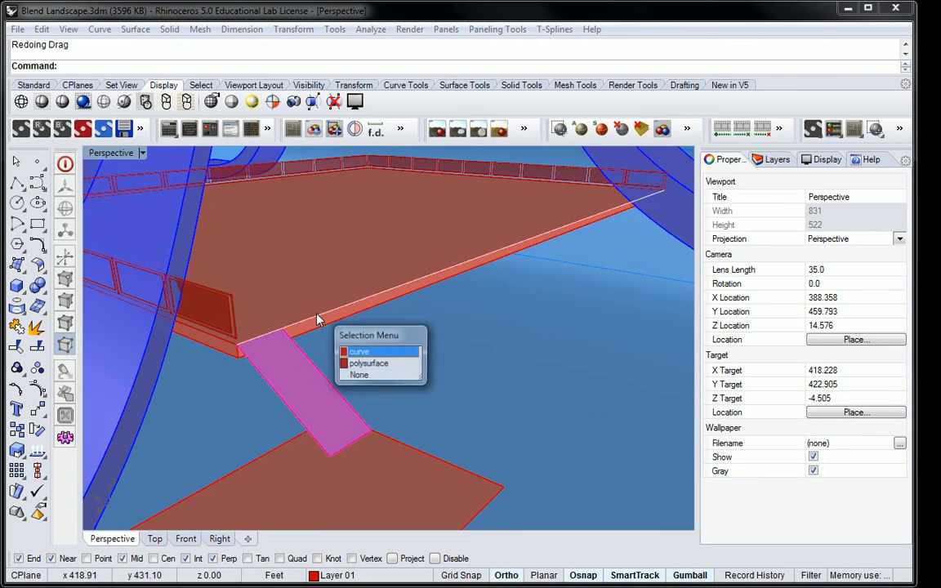
click(360, 351)
click(18, 393)
scroll(225, 341, up, 5)
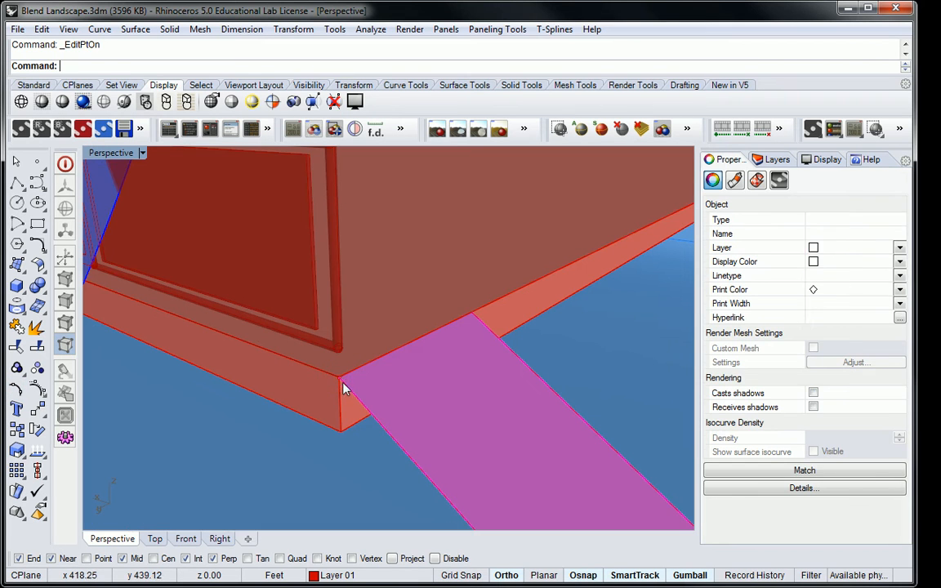
click(342, 379)
drag(387, 354, 471, 315)
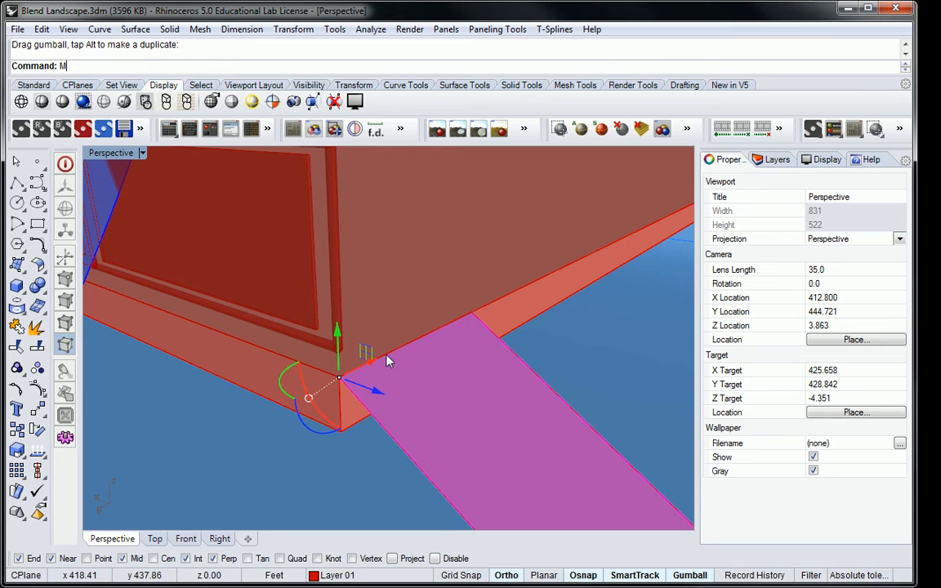
key(Return)
click(340, 379)
click(474, 314)
- Reference the shortened platform edge curve as the railing's base curve, with 10 panels
right_drag(477, 317, 548, 284)
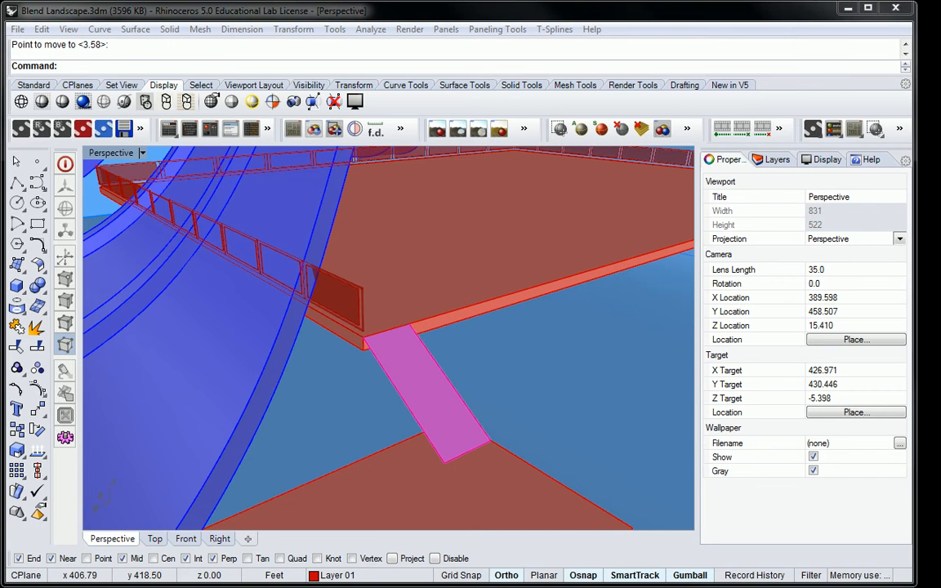
click(479, 306)
click(533, 349)
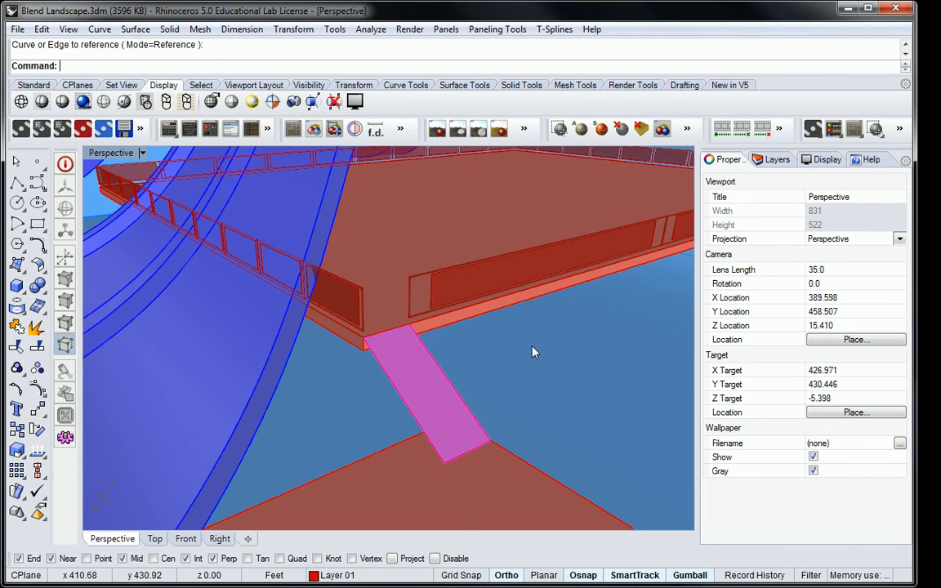
right_drag(506, 286, 799, 324)
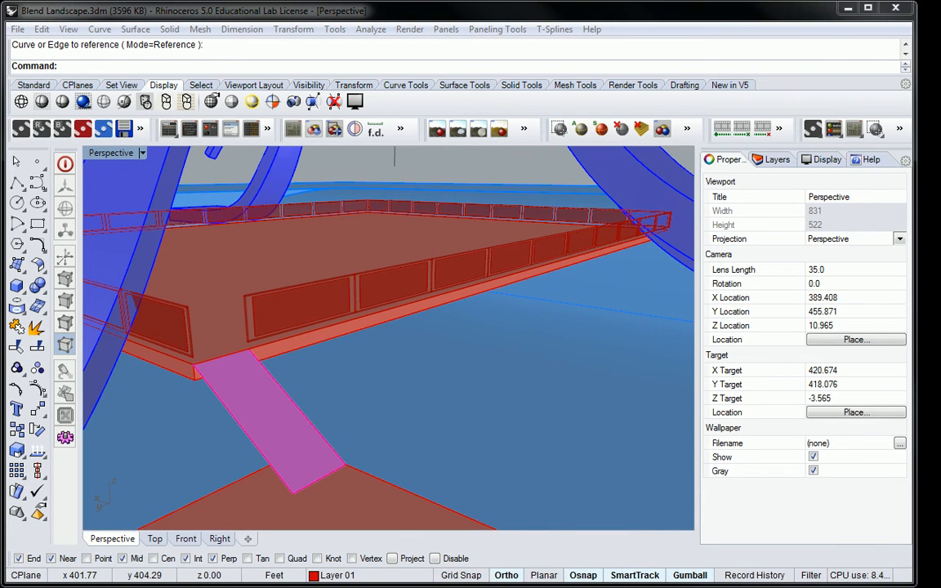
right_drag(458, 245, 711, 294)
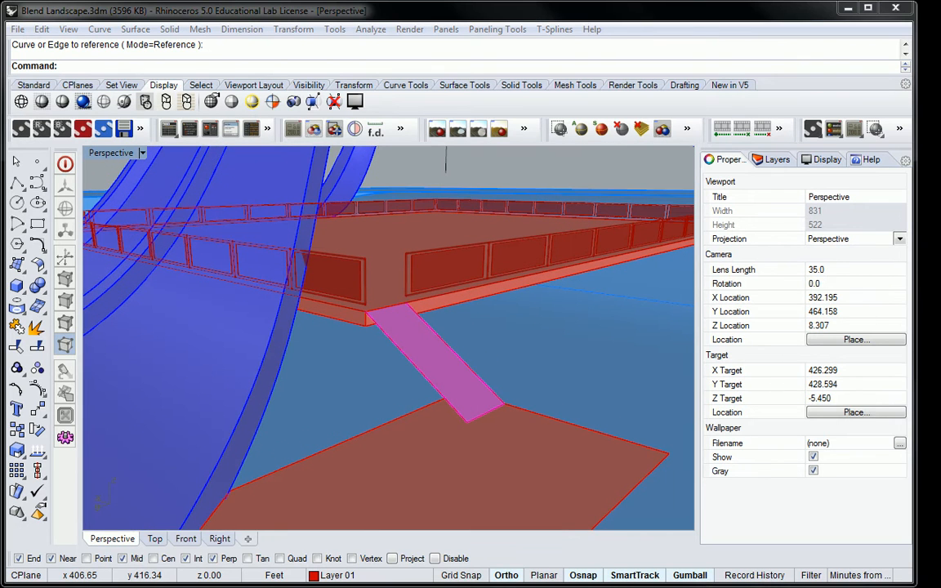
- Switch to Grasshopper and duplicate the railing cluster with its curve input and sliders, placing the copy below the original
drag(940, 0, 934, 7)
right_drag(819, 221, 749, 204)
drag(801, 193, 606, 320)
key(ctrl+c)
key(ctrl+v)
drag(740, 252, 739, 381)
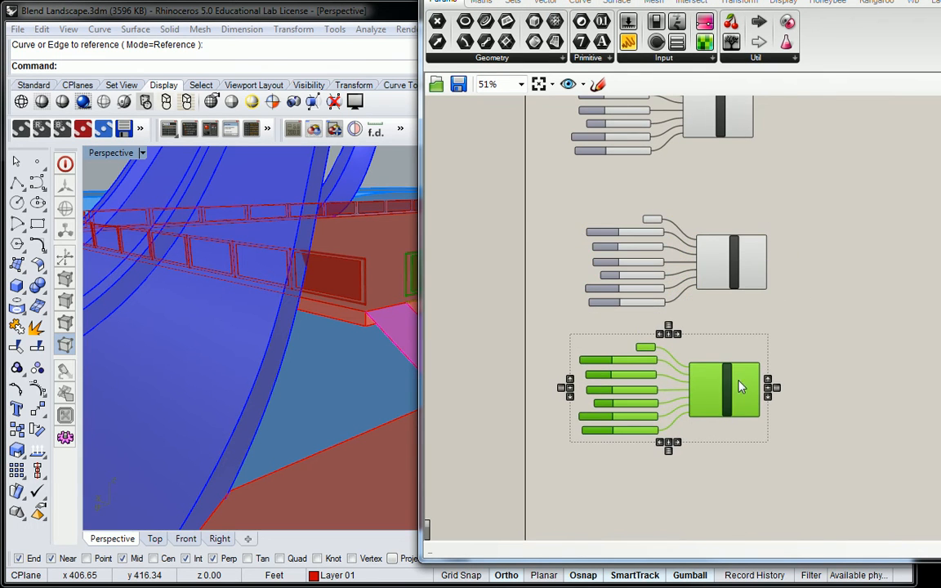
- Assign the ramp's two side edge curves as multiple curves to the Crv input of the duplicated railing cluster
click(485, 343)
scroll(640, 350, up, 3)
right_click(646, 353)
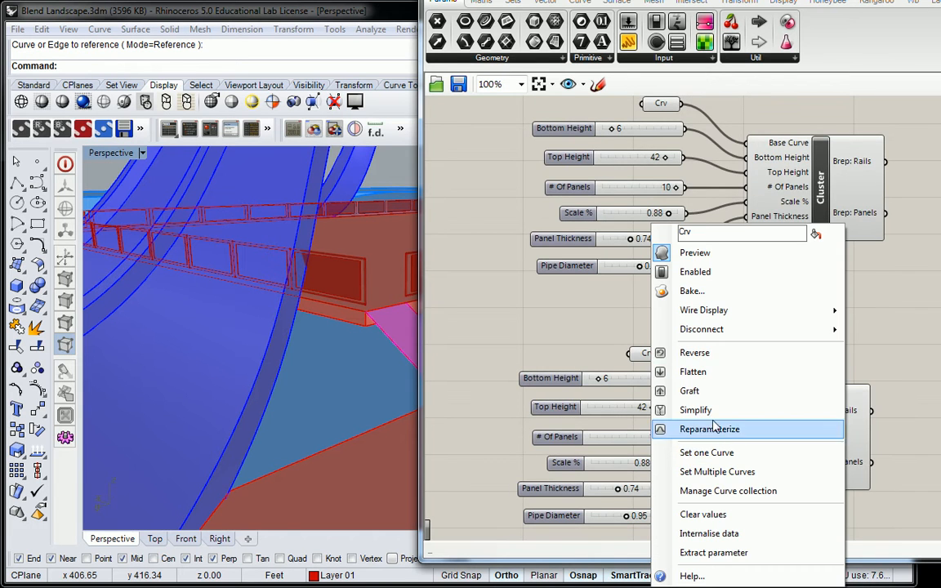
click(719, 472)
click(449, 392)
click(450, 396)
click(482, 381)
click(484, 382)
key(Return)
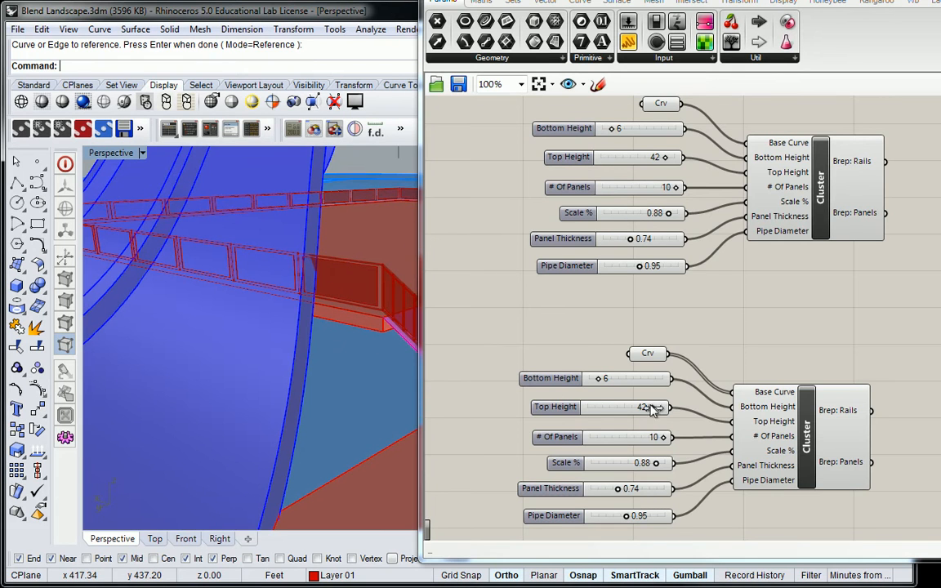
- Set # Of Panels to 2 for the ramp railings and return to the Rhino viewport
drag(672, 438, 609, 442)
click(328, 335)
key(Escape)
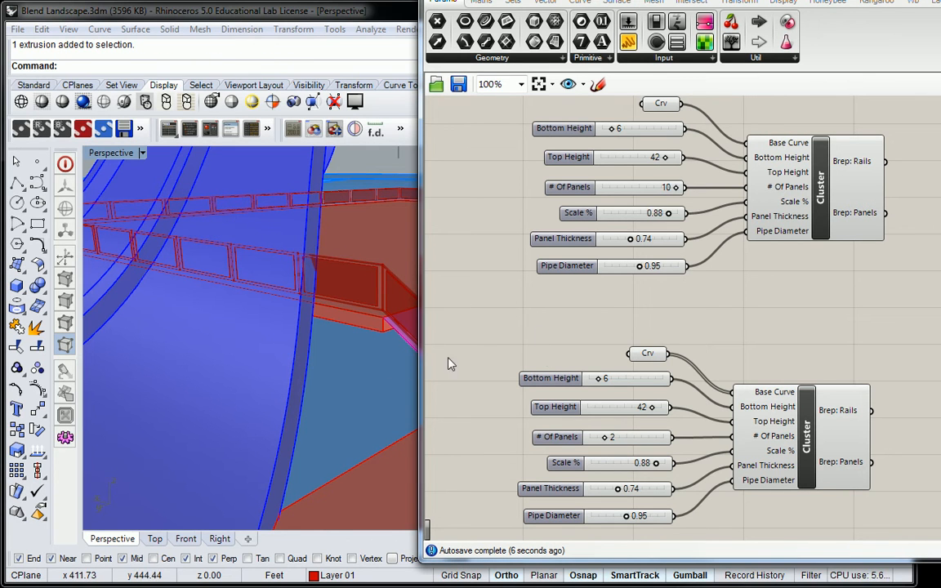
double_click(936, 2)
- Inspect the ramp railings and how they meet the platform railings at the top of the ramp
right_drag(489, 358, 306, 303)
scroll(251, 290, up, 5)
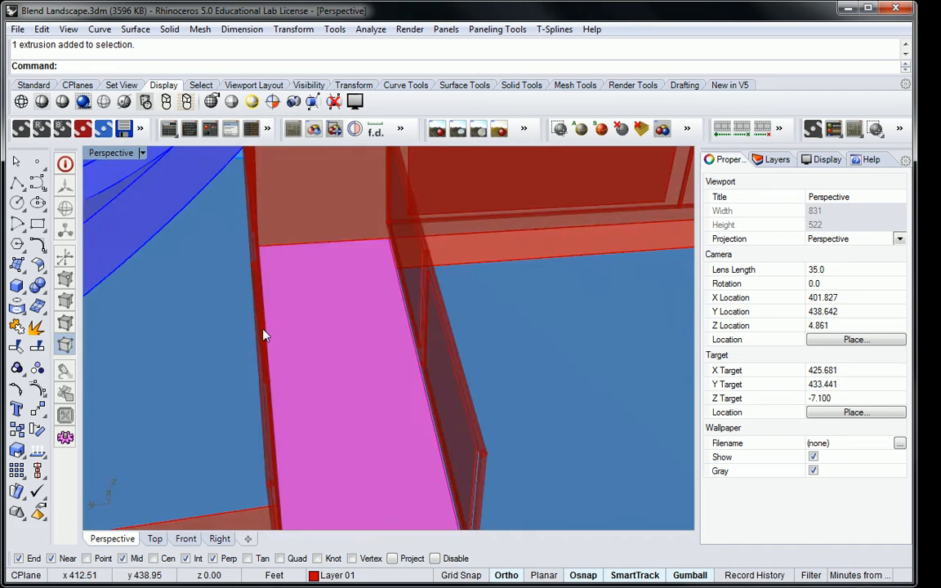
right_drag(250, 291, 375, 303)
scroll(487, 232, down, 3)
scroll(484, 183, down, 3)
shift+right_drag(483, 181, 481, 245)
right_drag(480, 245, 527, 238)
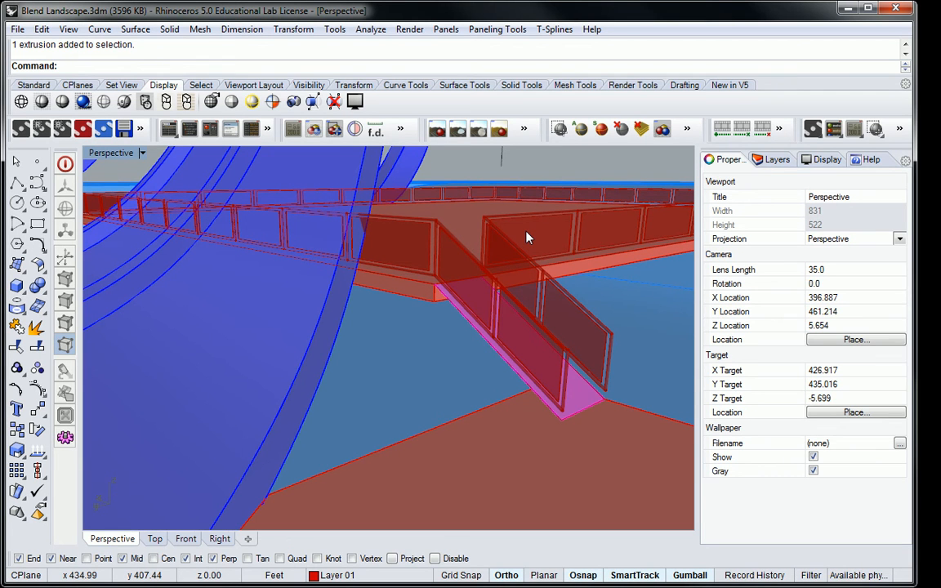
right_drag(540, 230, 423, 309)
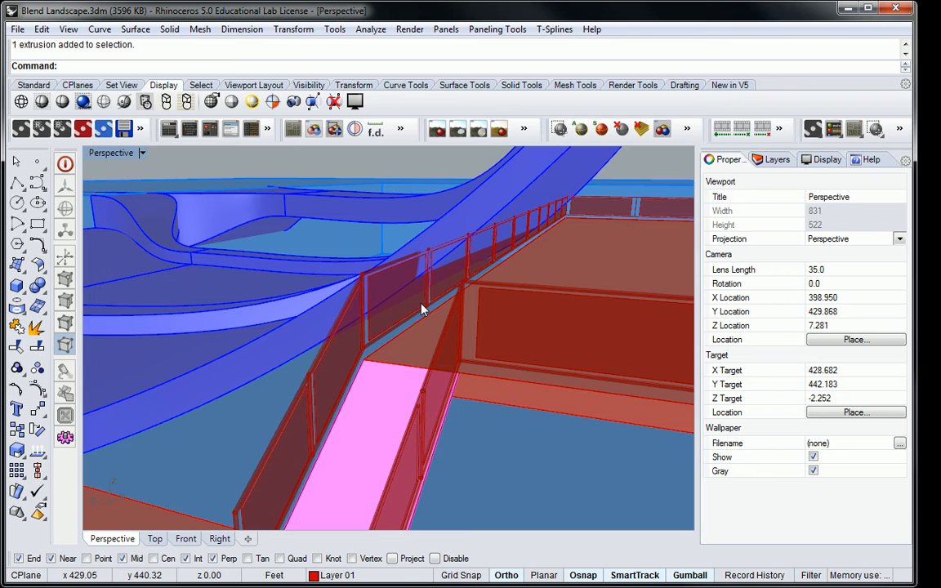
- Move the base curve of the long platform railing beside the blue landscape surface slightly inward from the platform edge
click(431, 315)
click(475, 354)
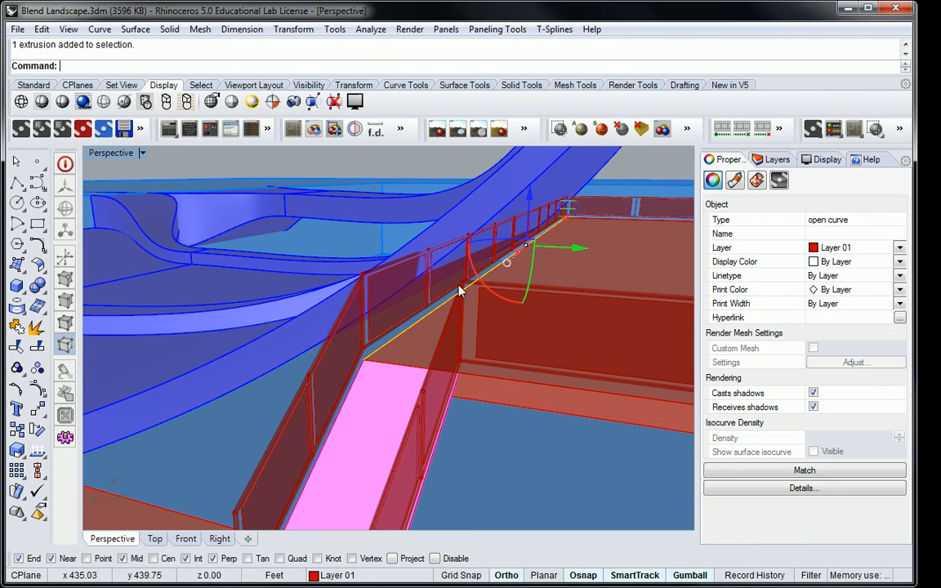
right_drag(570, 248, 434, 204)
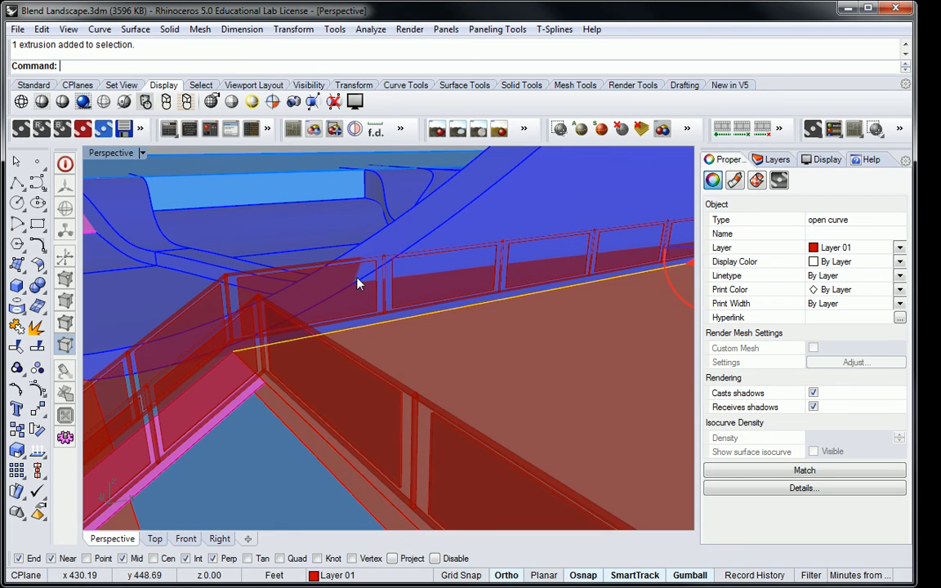
right_drag(357, 284, 558, 211)
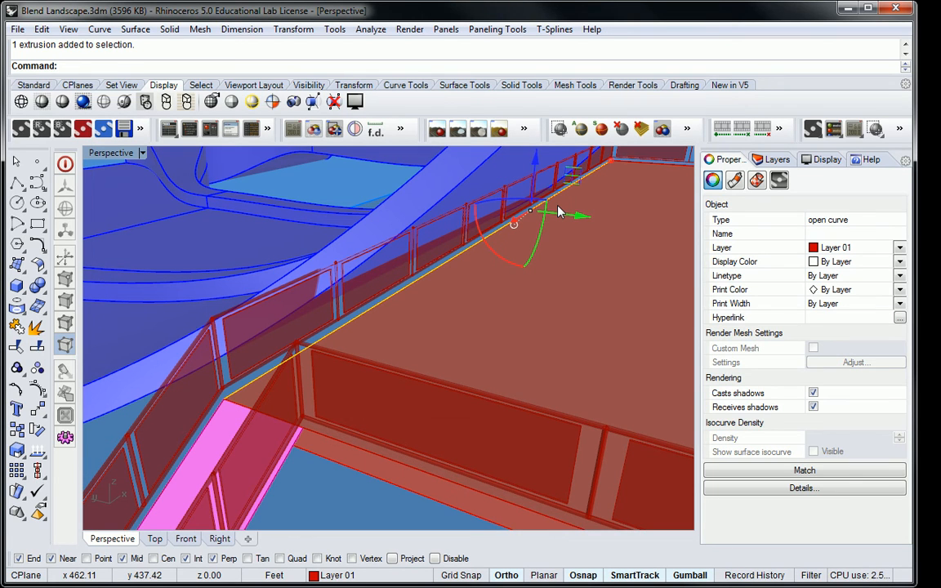
drag(572, 214, 591, 221)
right_drag(589, 258, 533, 262)
scroll(531, 263, up, 2)
drag(585, 275, 593, 281)
scroll(583, 219, up, 5)
scroll(576, 224, up, 2)
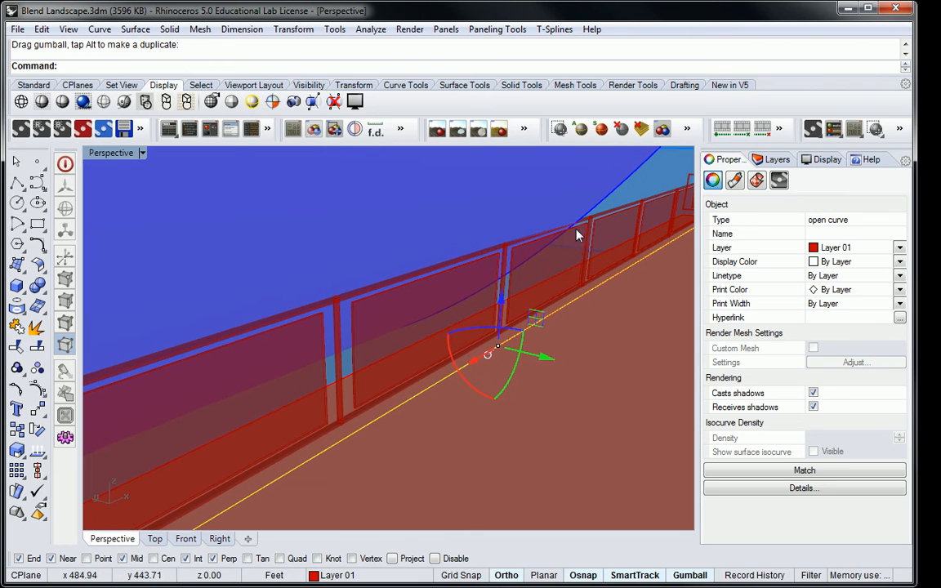
drag(549, 361, 554, 365)
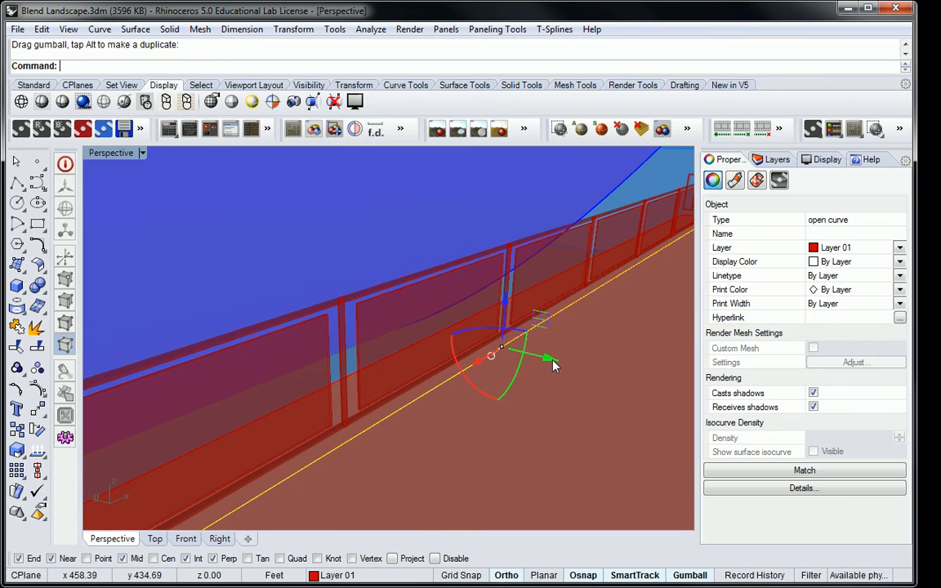
click(622, 200)
scroll(623, 200, down, 7)
key(Escape)
- Inspect the inset platform railing in relation to the ramp and its railings
right_drag(533, 234, 482, 273)
scroll(518, 234, up, 5)
scroll(495, 250, down, 6)
scroll(482, 274, down, 2)
scroll(477, 346, up, 6)
scroll(480, 353, down, 5)
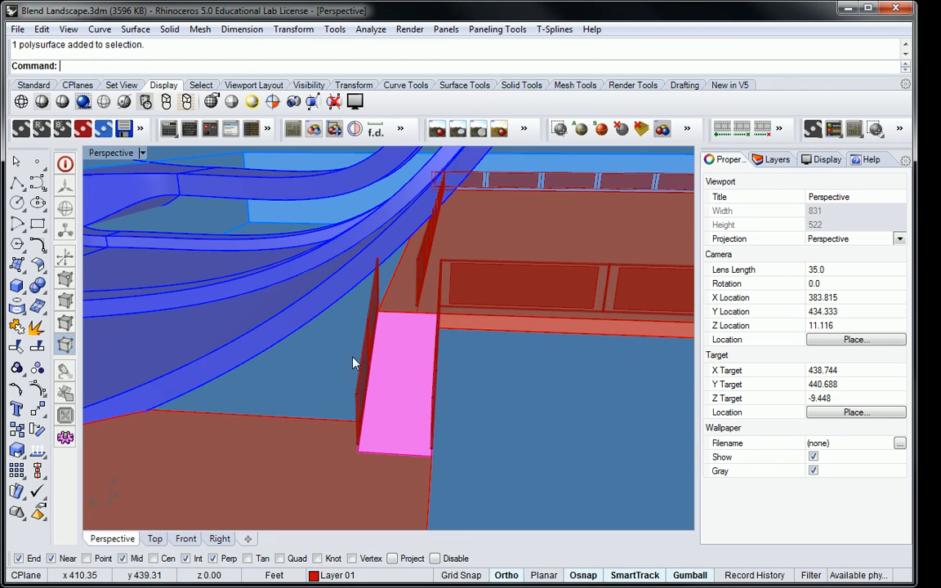
click(412, 362)
right_drag(405, 357, 600, 361)
key(Escape)
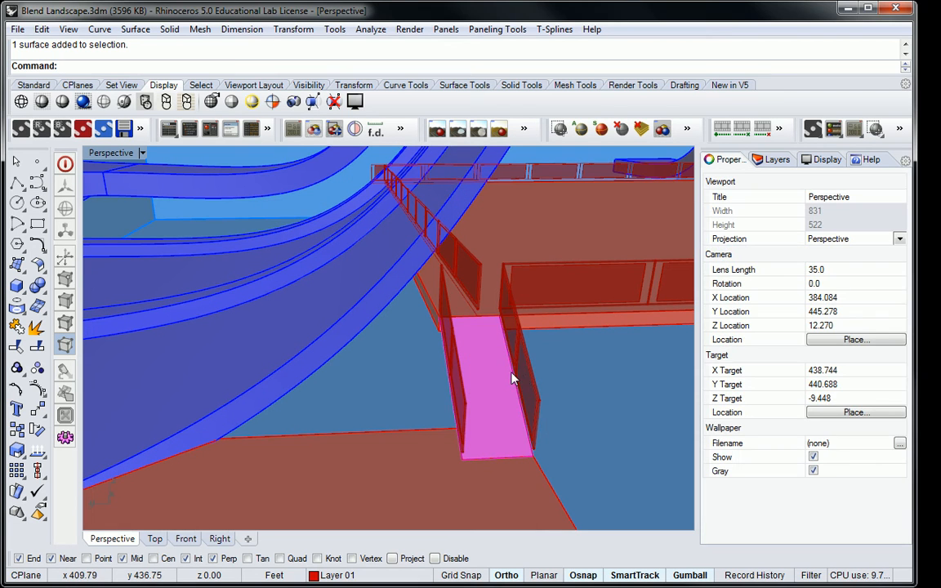
click(514, 378)
click(536, 387)
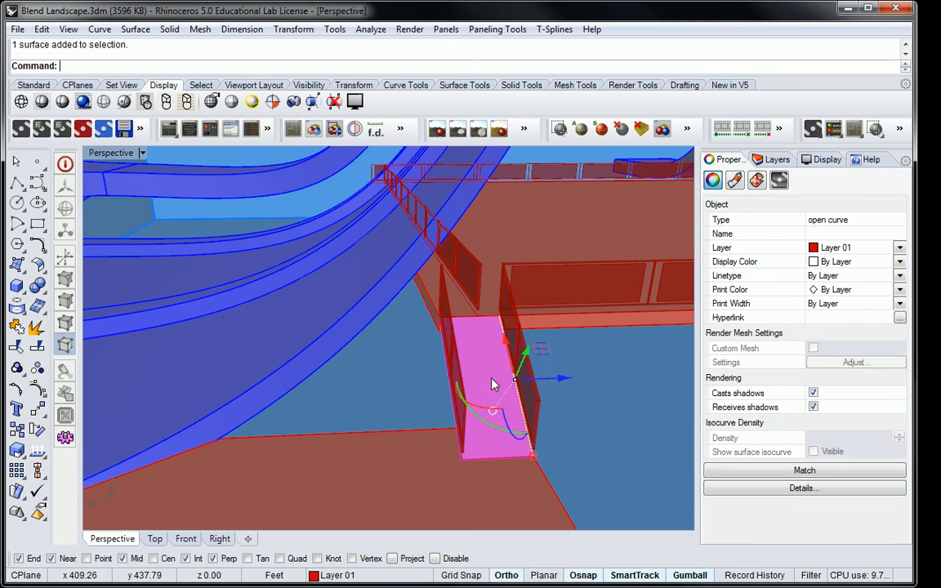
shift+click(455, 406)
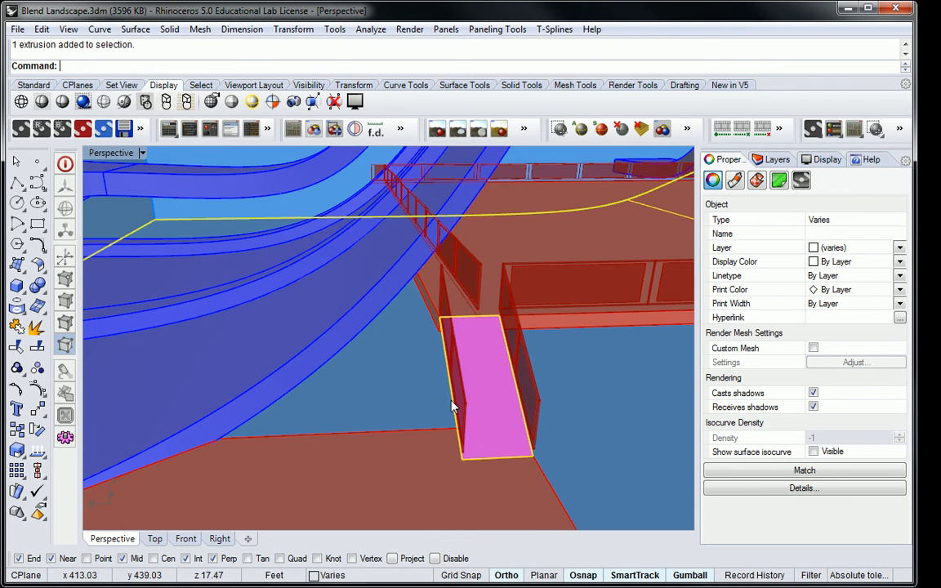
ctrl+click(455, 407)
key(Escape)
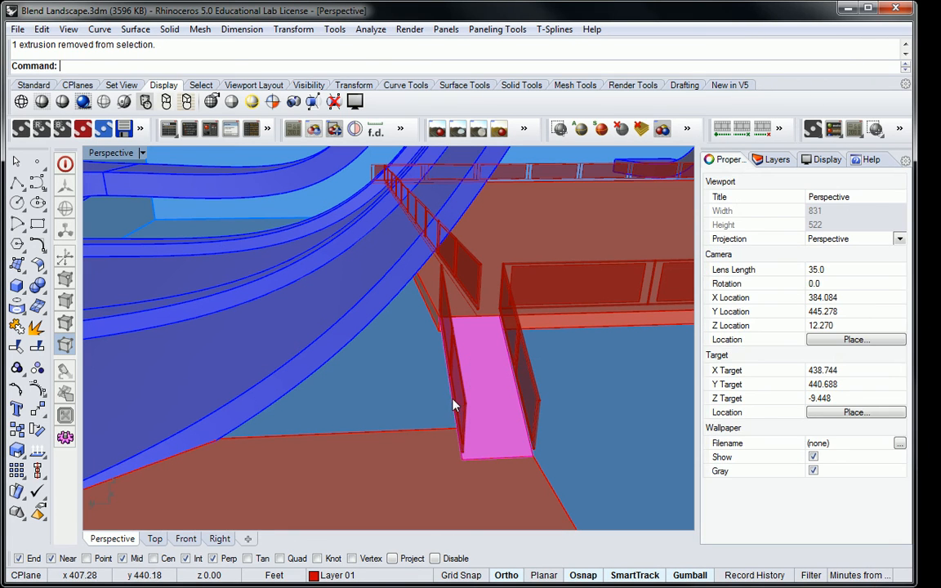
- Select both ramp railing base curves, the ramp surface, the upper platform's side face beside the ramp and the adjoining lower platform edge
click(458, 406)
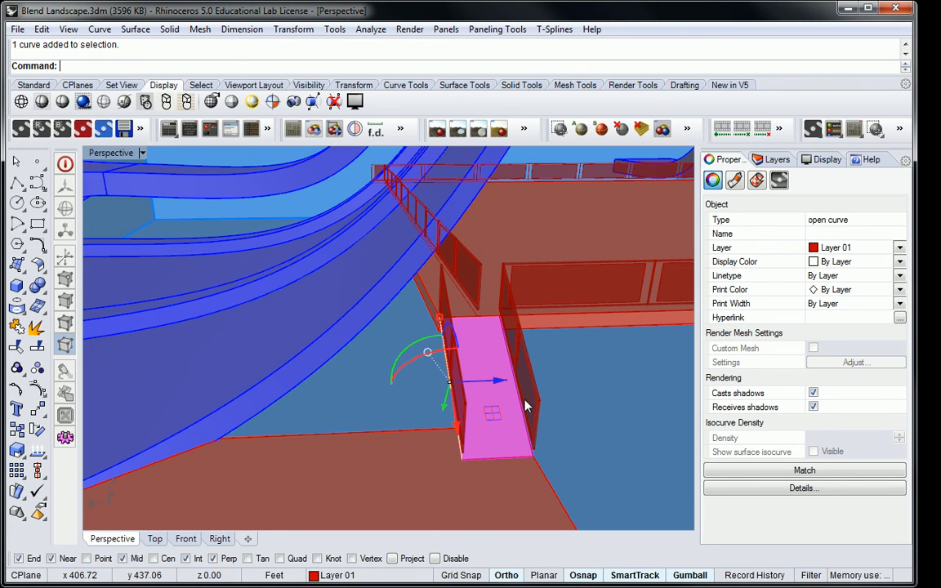
click(520, 407)
click(557, 391)
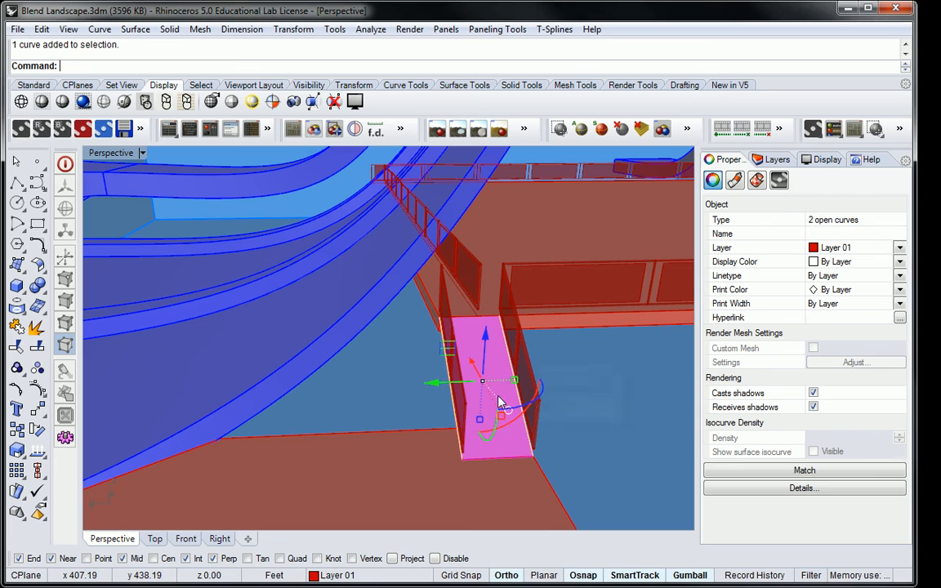
shift+click(495, 347)
scroll(470, 315, up, 5)
scroll(466, 306, down, 8)
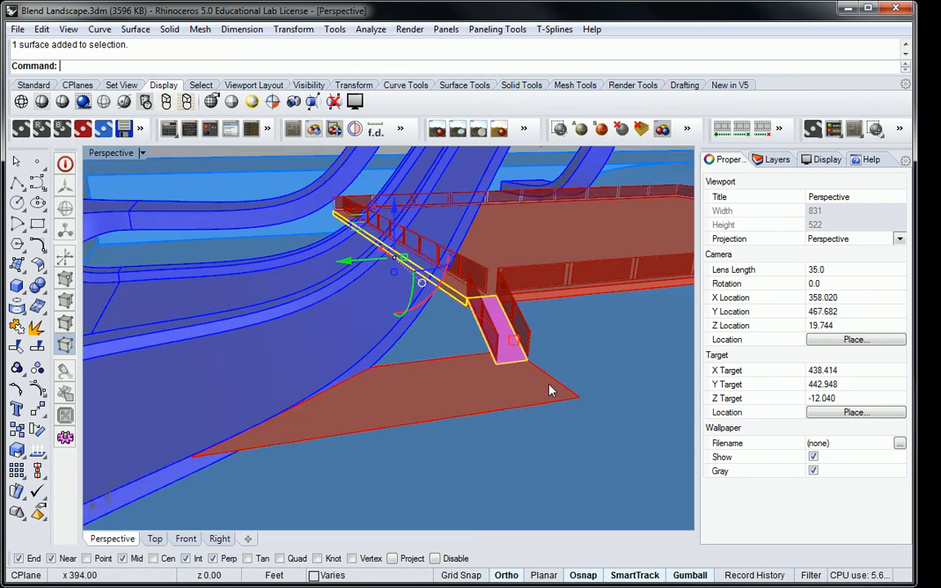
scroll(548, 385, up, 4)
shift+click(556, 373)
- Move the selected ramp and platform parts about 2.53 ft inward from the platform corner to the base line of the inset railing
right_drag(484, 272, 456, 262)
scroll(445, 273, up, 3)
text(M)
key(Return)
click(423, 314)
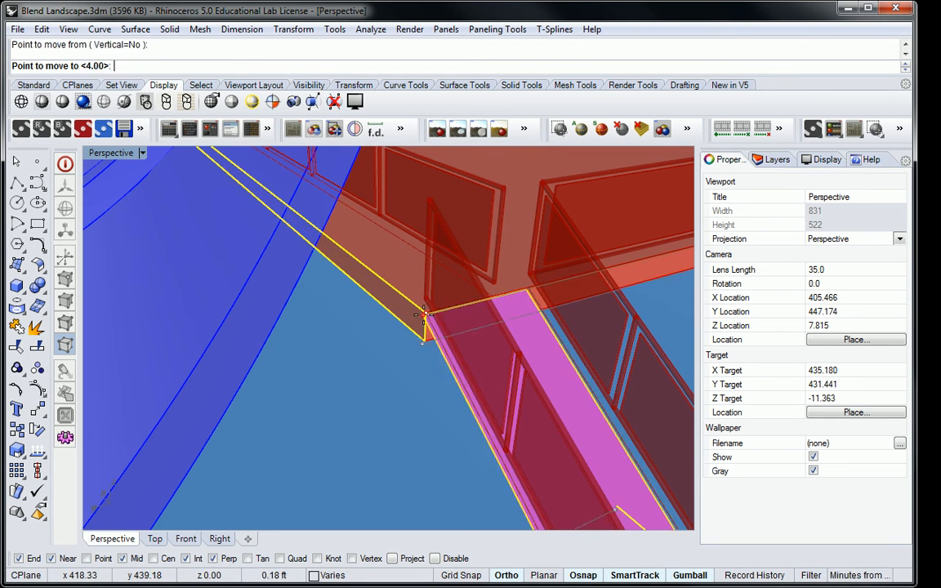
right_drag(511, 304, 486, 319)
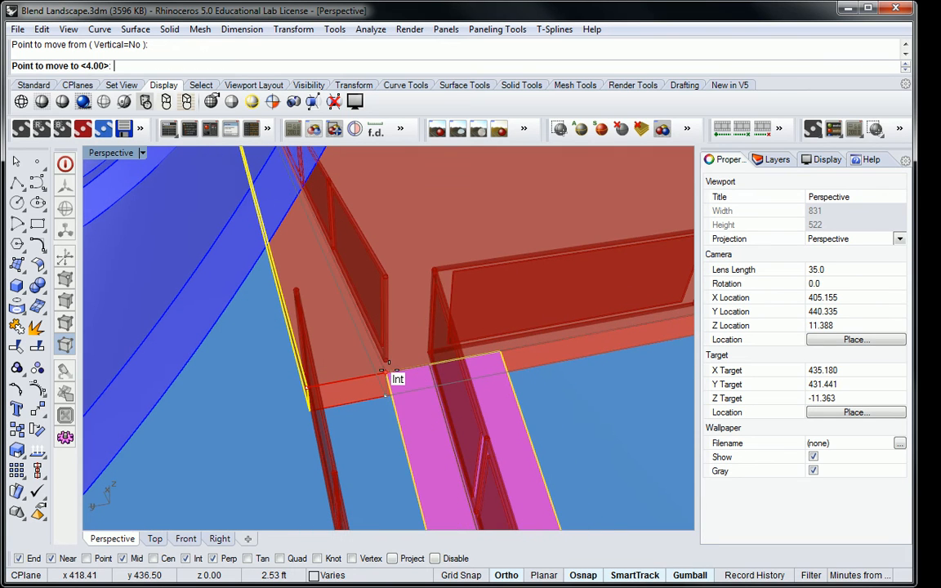
click(393, 377)
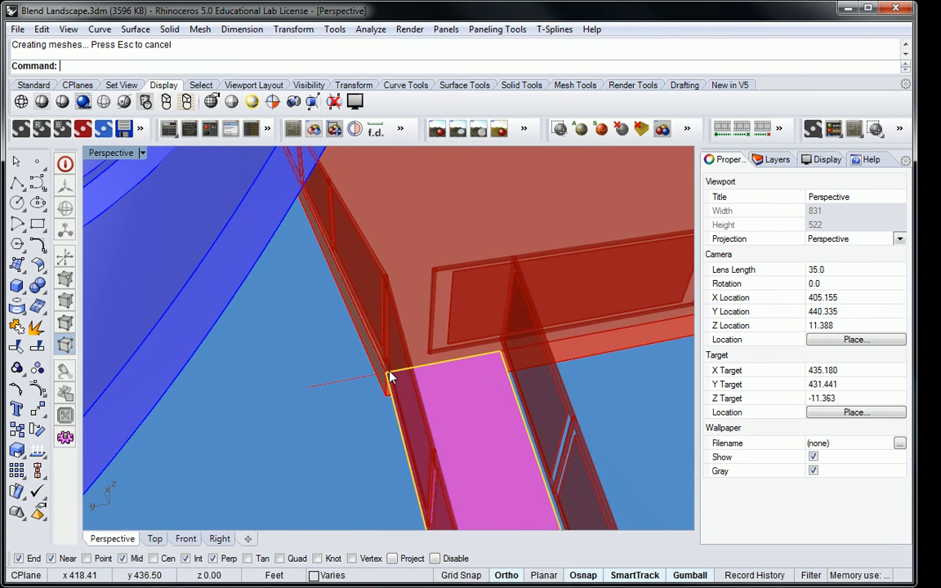
scroll(452, 366, down, 5)
scroll(451, 366, down, 3)
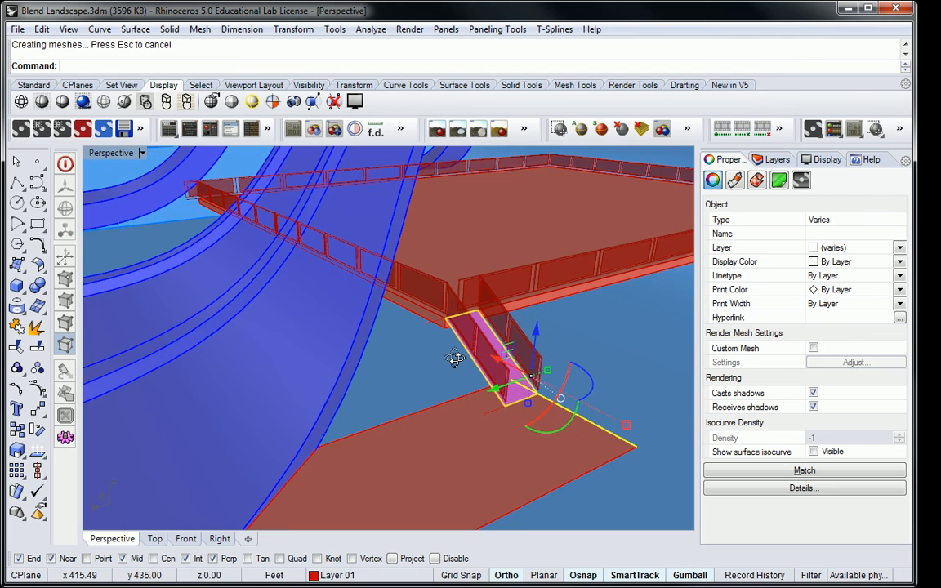
scroll(439, 358, up, 2)
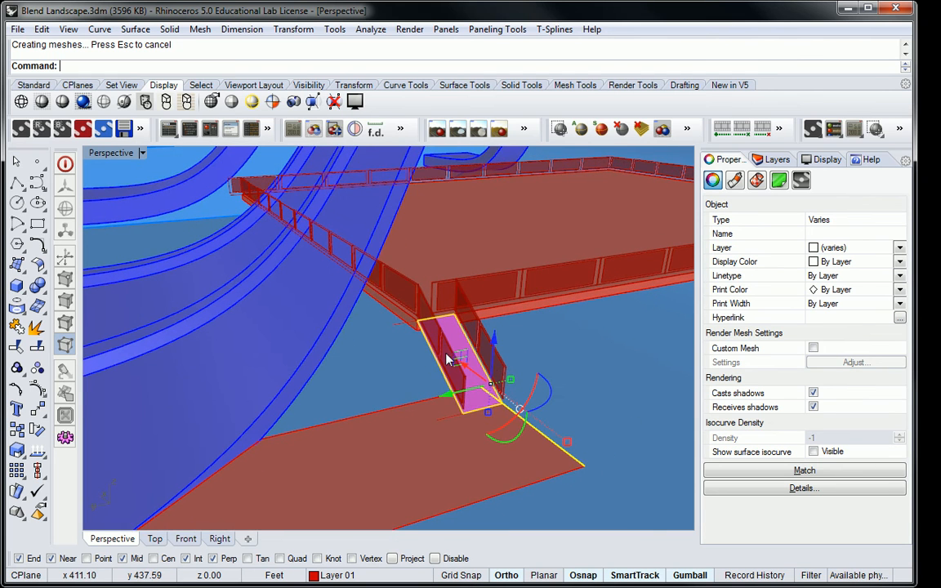
click(570, 333)
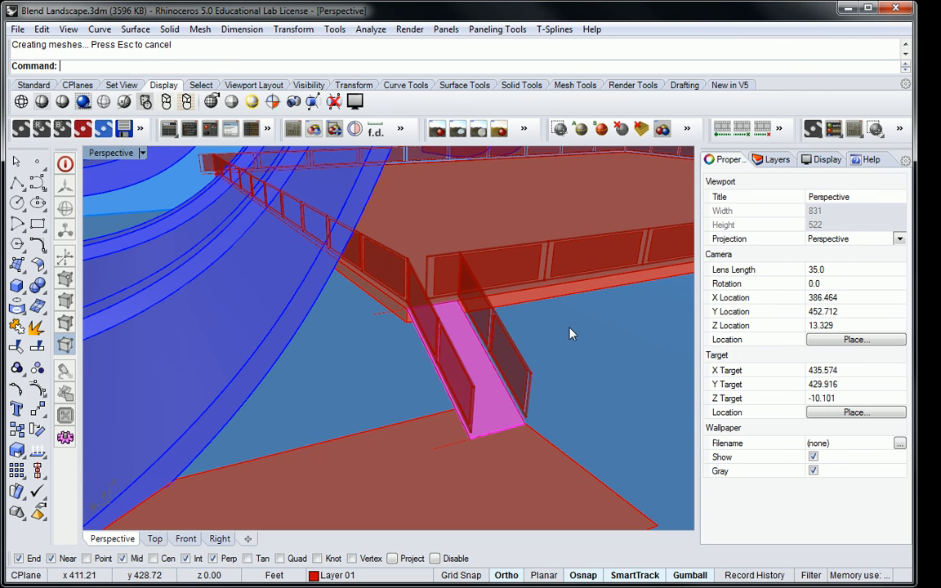
- Turn on edit points for the base curve of the platform railing that crosses the top of the ramp
scroll(523, 328, up, 3)
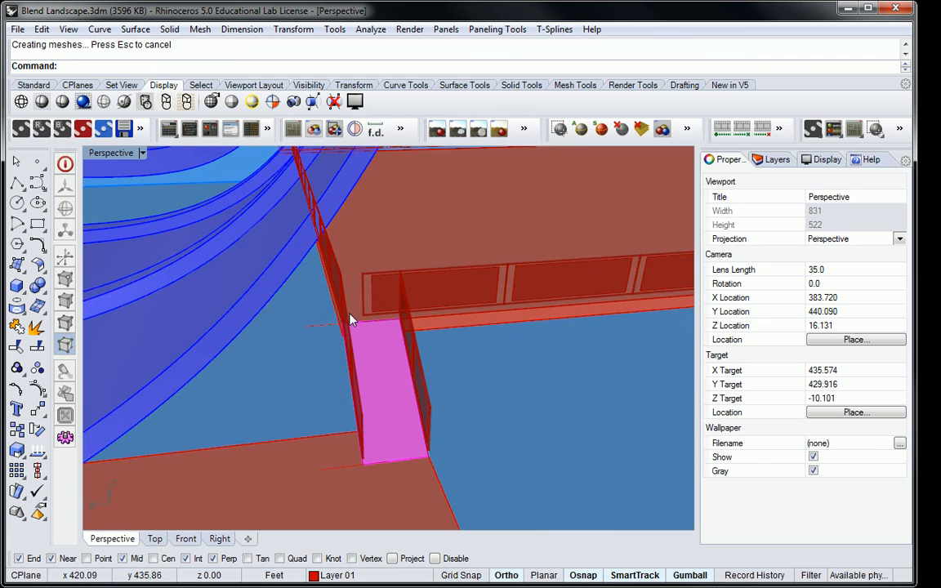
scroll(368, 327, up, 3)
click(387, 337)
click(430, 367)
scroll(426, 350, down, 5)
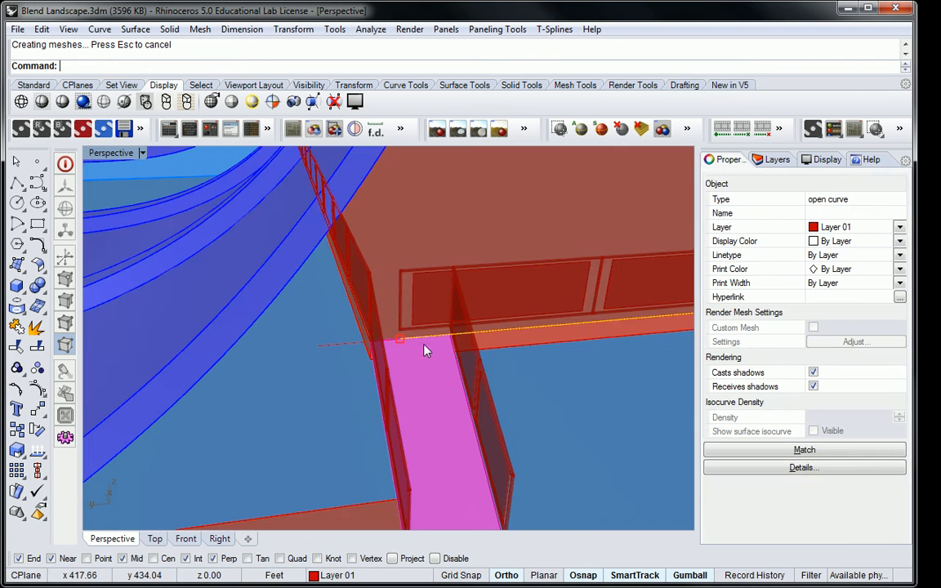
click(16, 347)
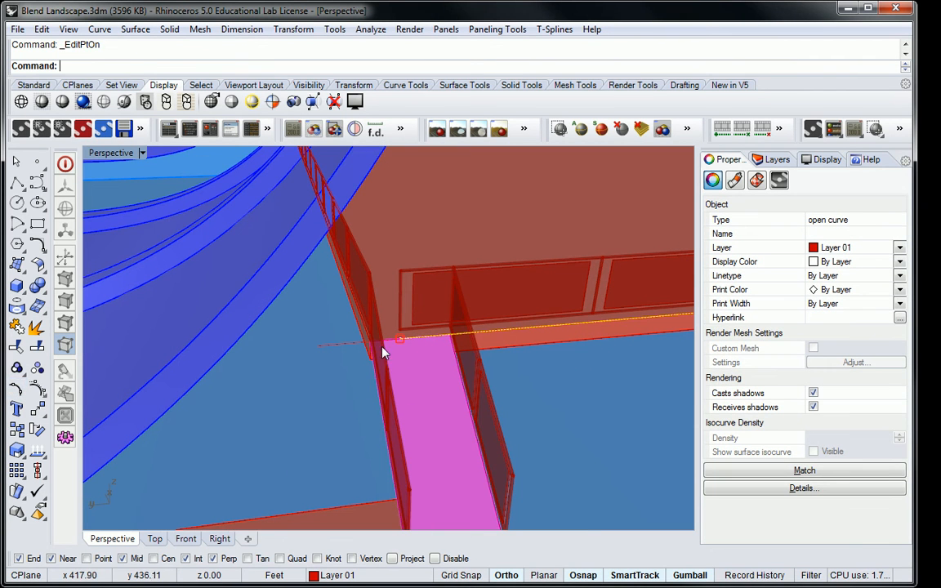
- Move the end edit point of that railing curve to the far top corner of the ramp, clearing the ramp opening
scroll(401, 350, up, 4)
click(405, 351)
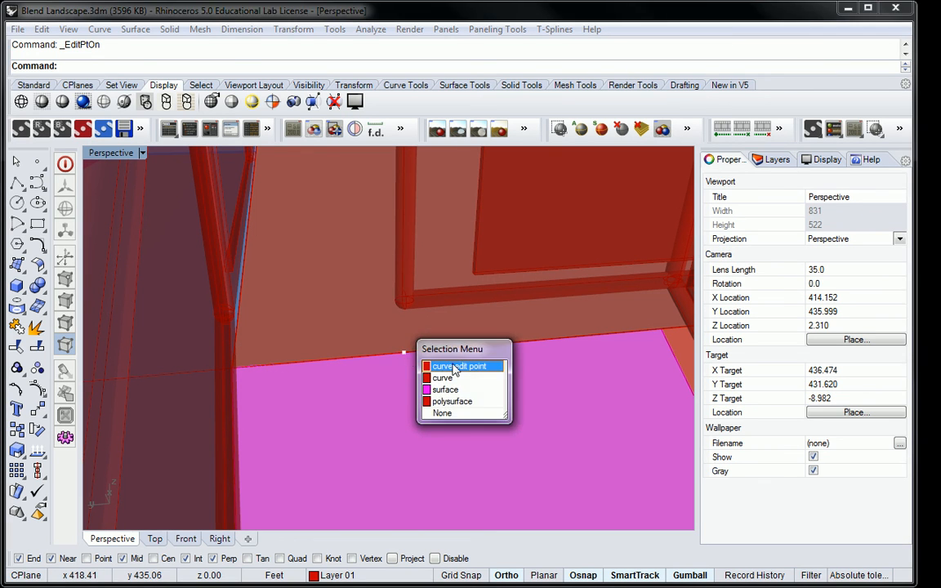
click(428, 365)
text(m)
key(Return)
click(404, 353)
scroll(496, 341, down, 4)
click(544, 340)
key(Escape)
key(Escape)
- Examine the adjusted railings around the platform and ramp, up close and within the overall landscape
shift+right_drag(609, 330, 470, 301)
scroll(502, 320, down, 4)
right_drag(473, 299, 494, 321)
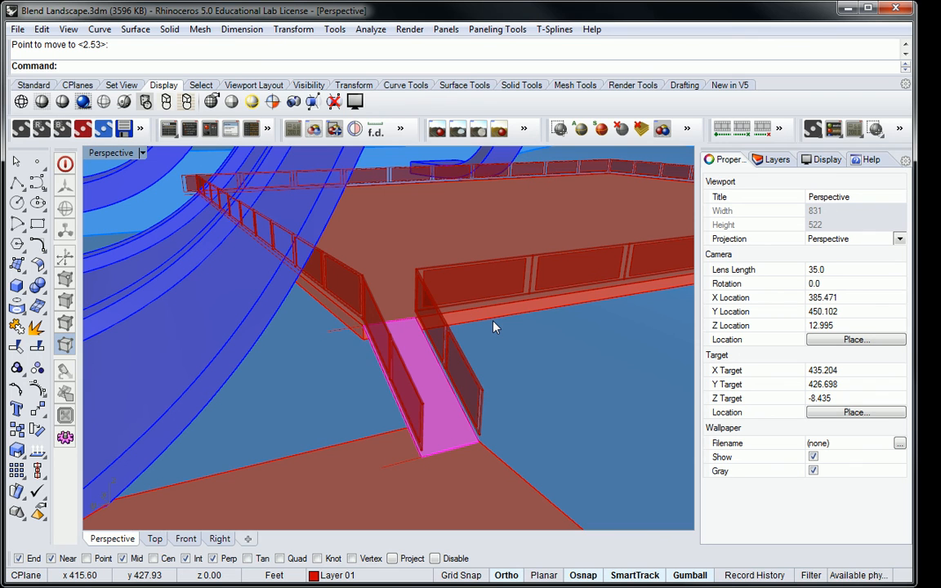
scroll(490, 324, down, 2)
right_drag(479, 319, 560, 334)
scroll(561, 333, down, 3)
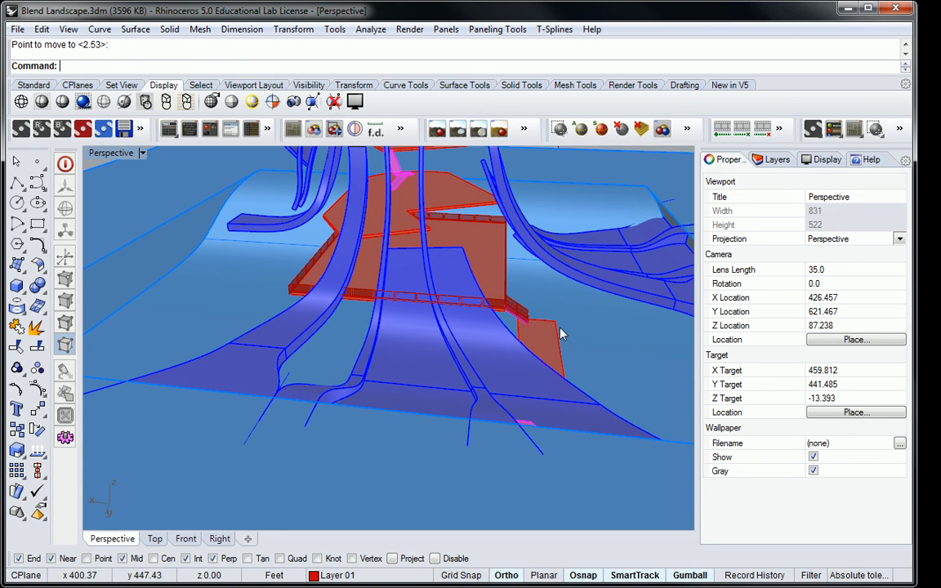
right_drag(560, 334, 454, 364)
scroll(472, 385, up, 6)
shift+right_drag(496, 294, 517, 343)
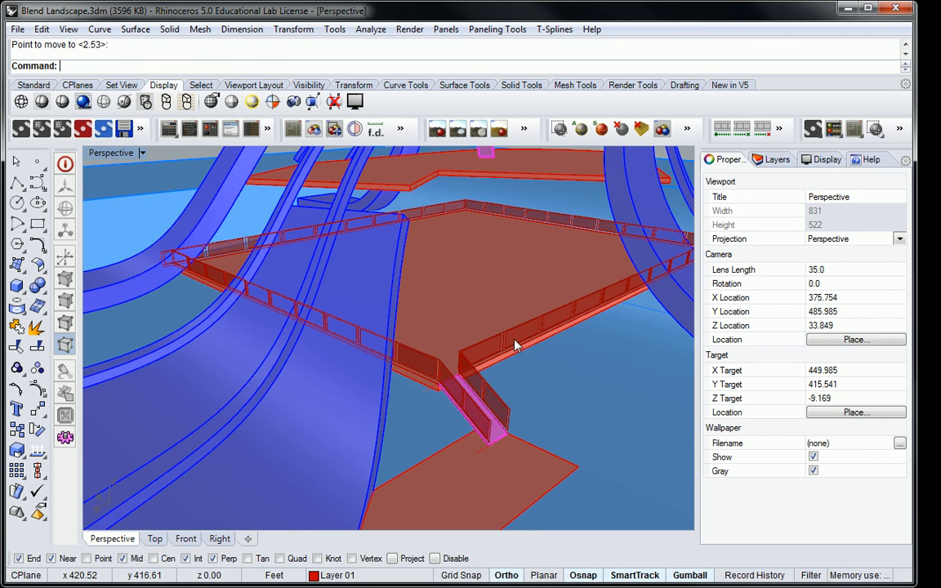